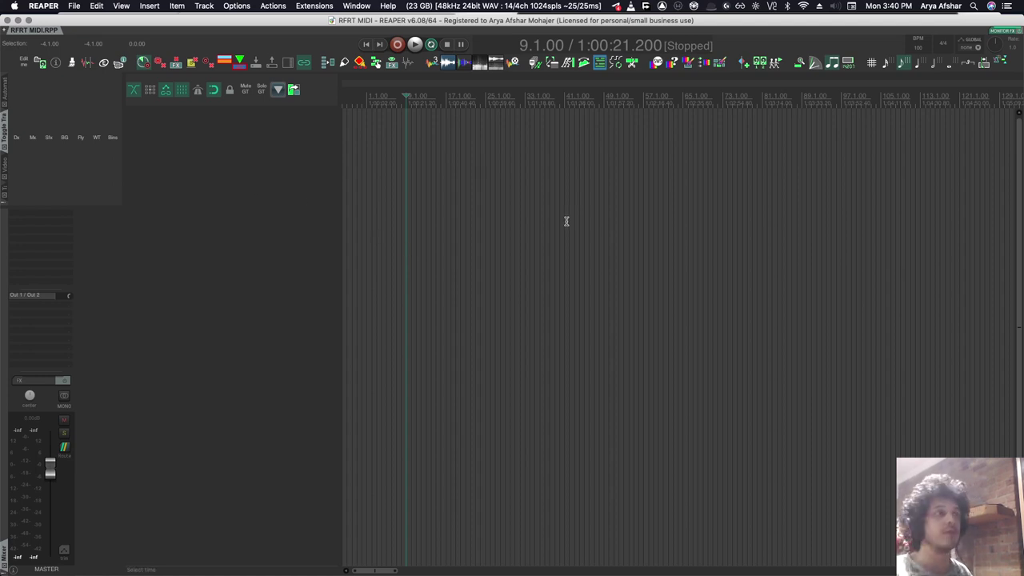
# Add a new track taking MIDI input from the Nektar masterkey 49 on all channels
pyautogui.doubleClick(223, 171)
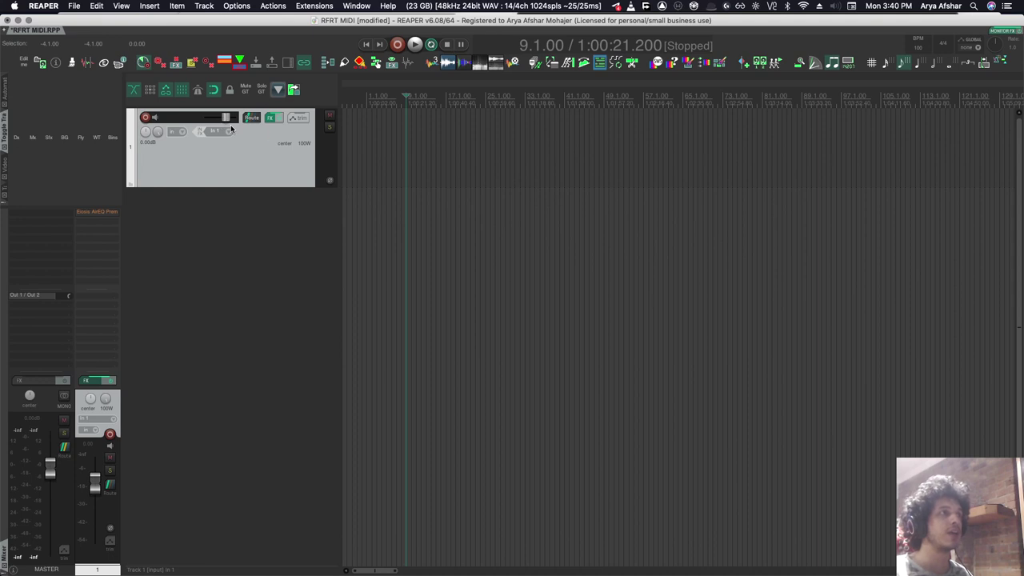
pyautogui.rightClick(145, 118)
pyautogui.moveTo(336, 253)
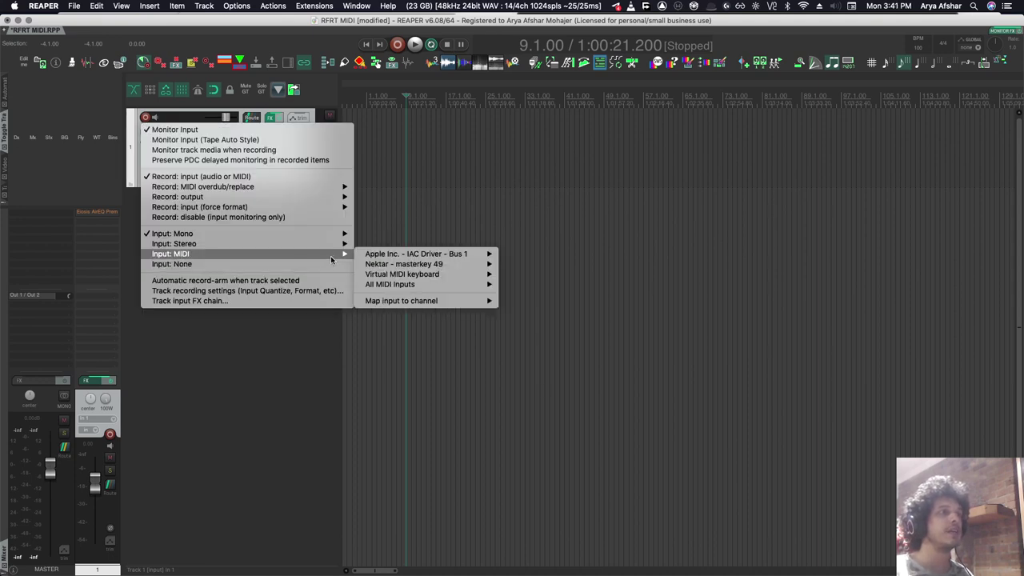
pyautogui.moveTo(404, 265)
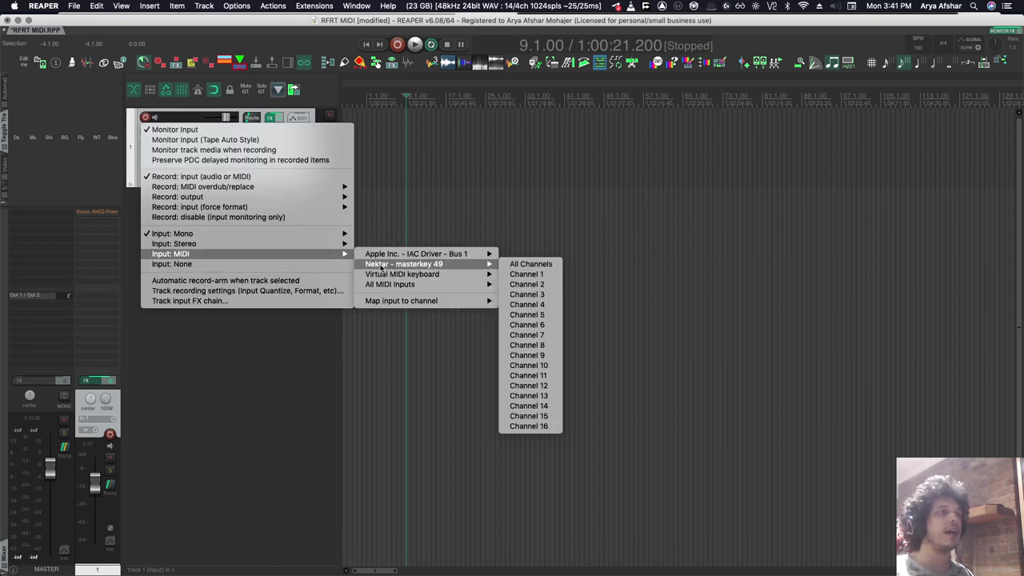
pyautogui.click(523, 268)
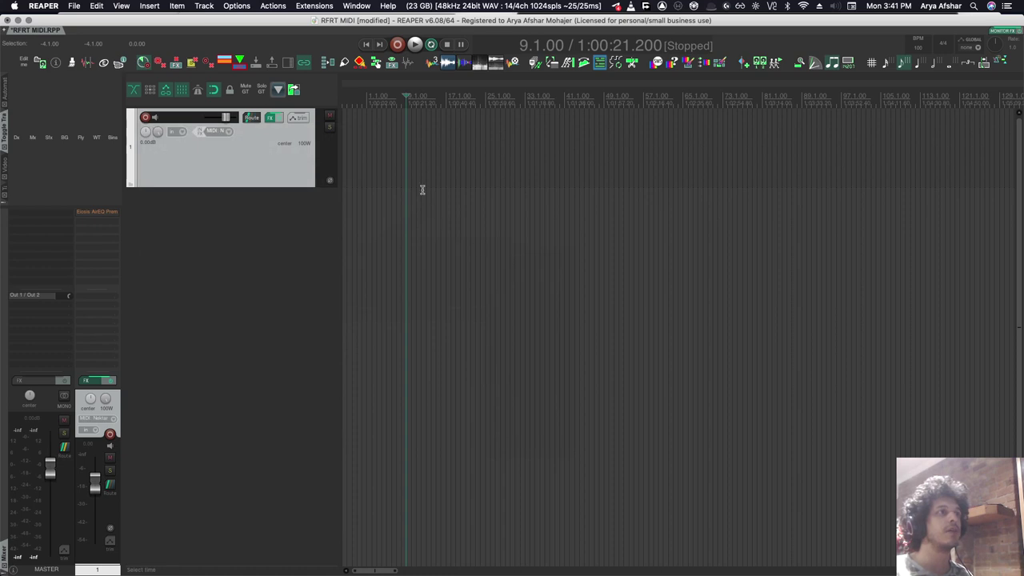
# Load the LABS instrument on the track and move the play position back to bar 10
pyautogui.click(269, 117)
pyautogui.rightClick(270, 120)
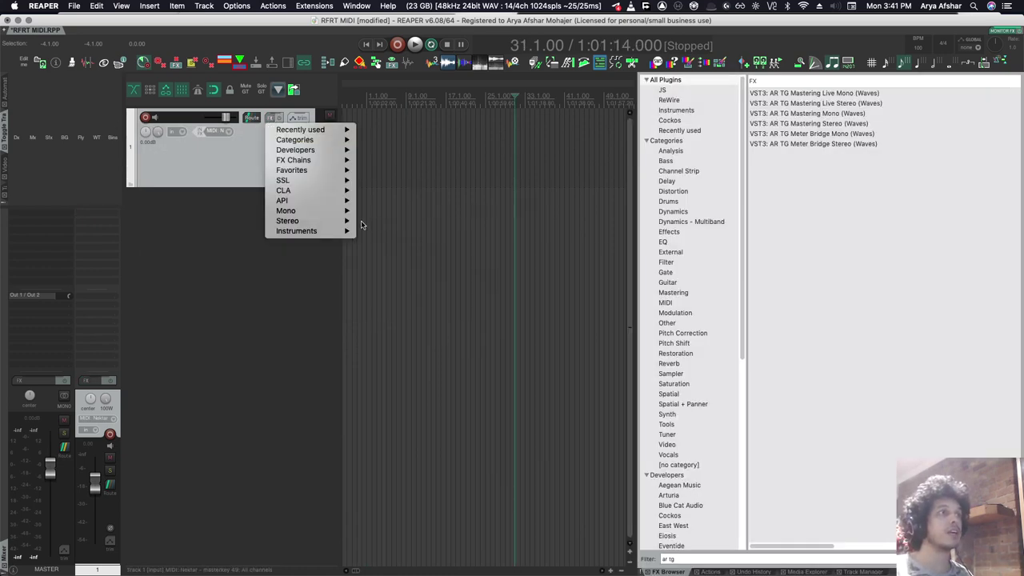
pyautogui.moveTo(331, 232)
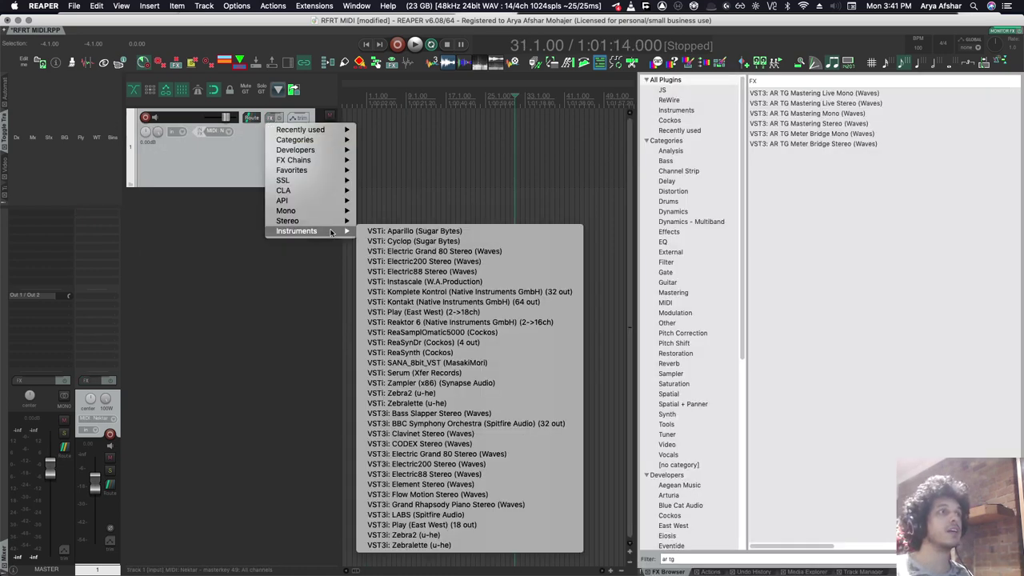
pyautogui.click(447, 516)
pyautogui.click(413, 197)
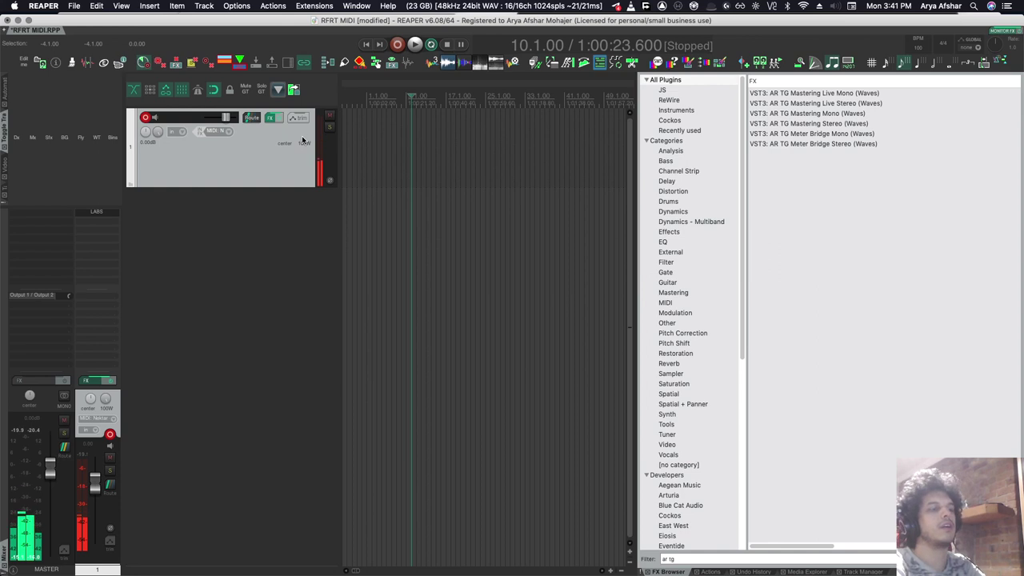
# Delete the hand-built LABS track and insert the auto-armed MIDI Track template
pyautogui.press('Delete')
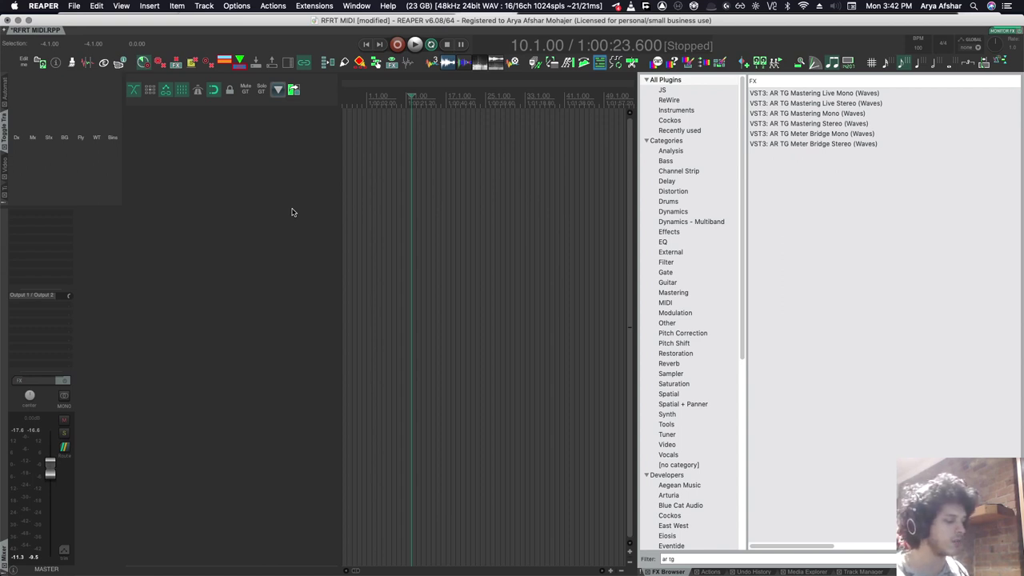
pyautogui.doubleClick(292, 212)
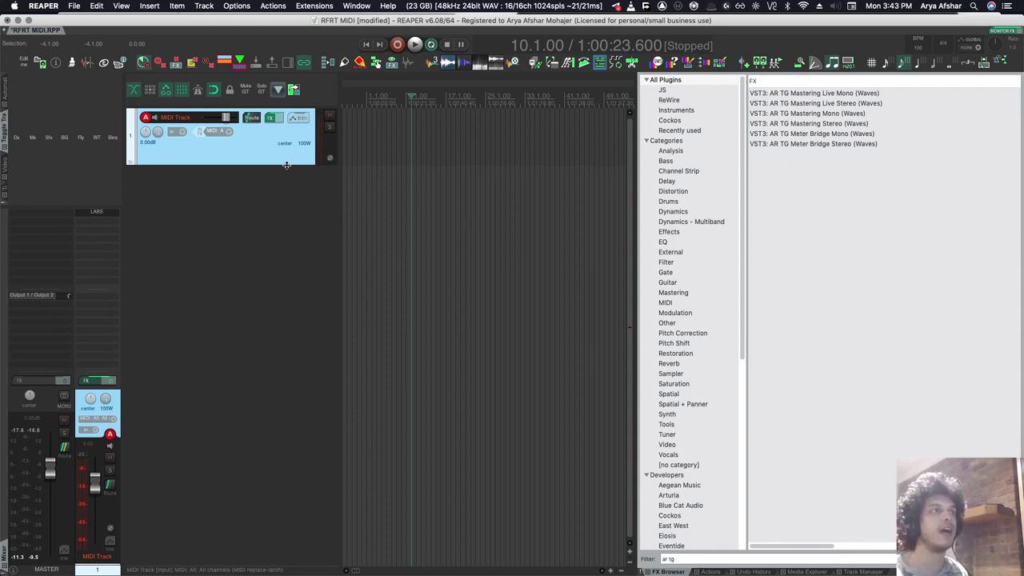
# Add a second track with Automatic record-arm enabled and verify it arms when selected
pyautogui.press('super+t')
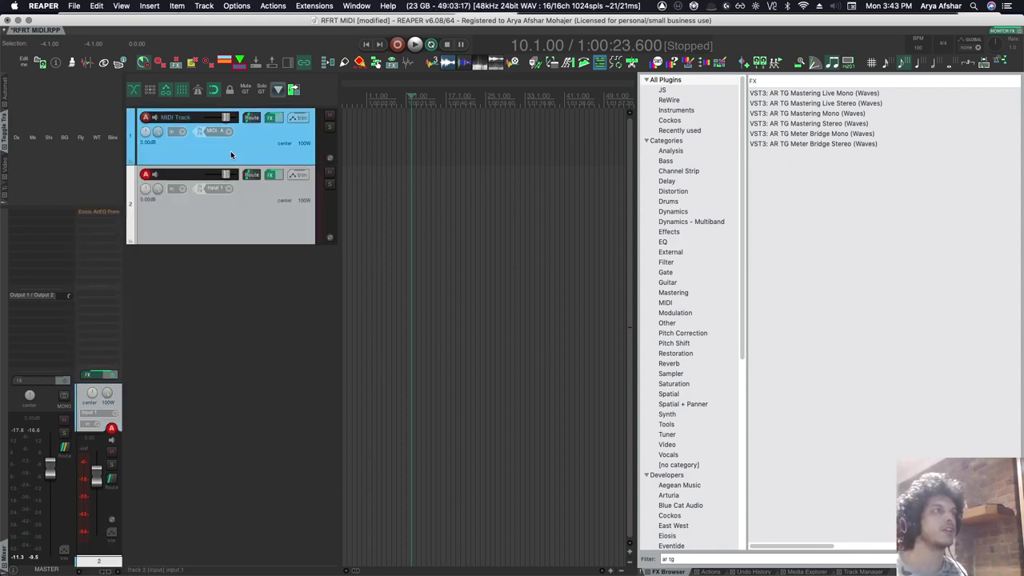
pyautogui.rightClick(147, 175)
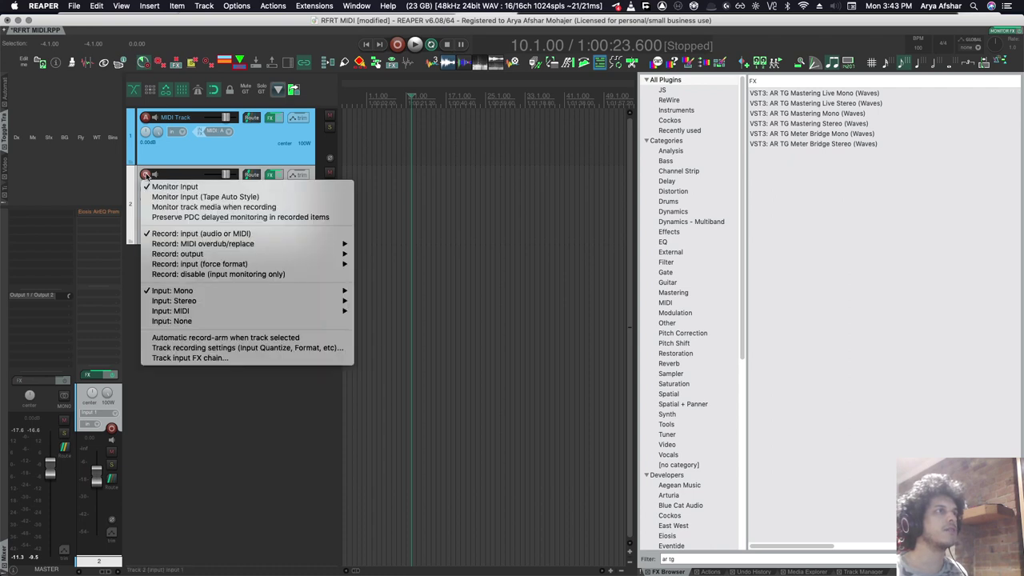
pyautogui.click(238, 340)
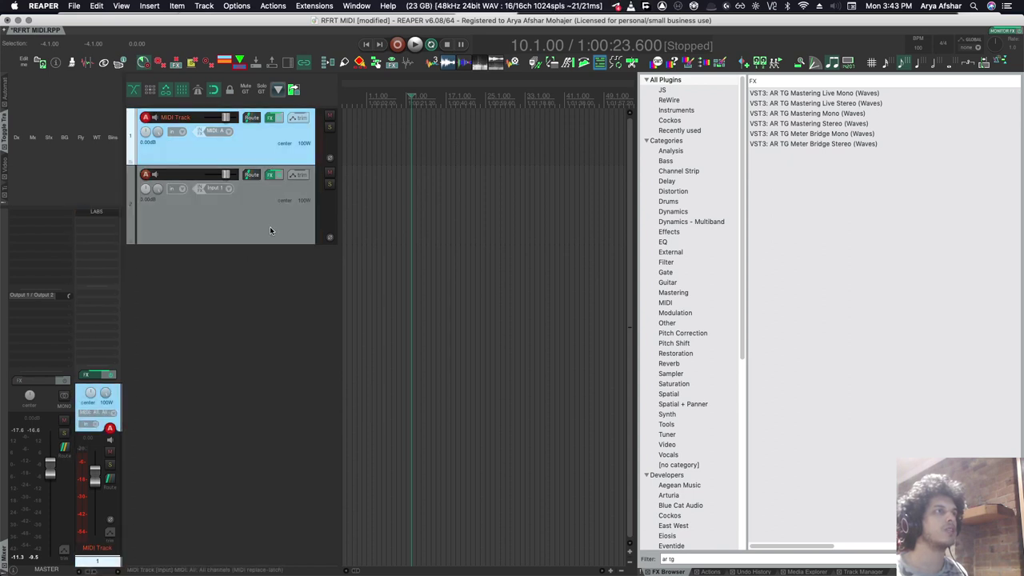
pyautogui.click(252, 143)
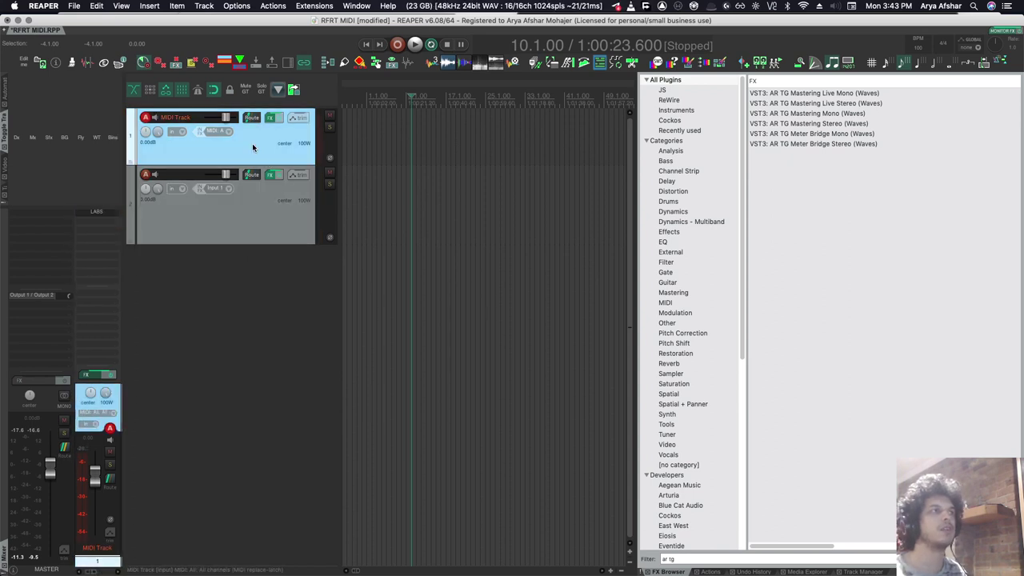
pyautogui.keyDown('ctrl'); pyautogui.click(249, 228); pyautogui.keyUp('ctrl')
pyautogui.keyDown('ctrl'); pyautogui.click(235, 224); pyautogui.keyUp('ctrl')
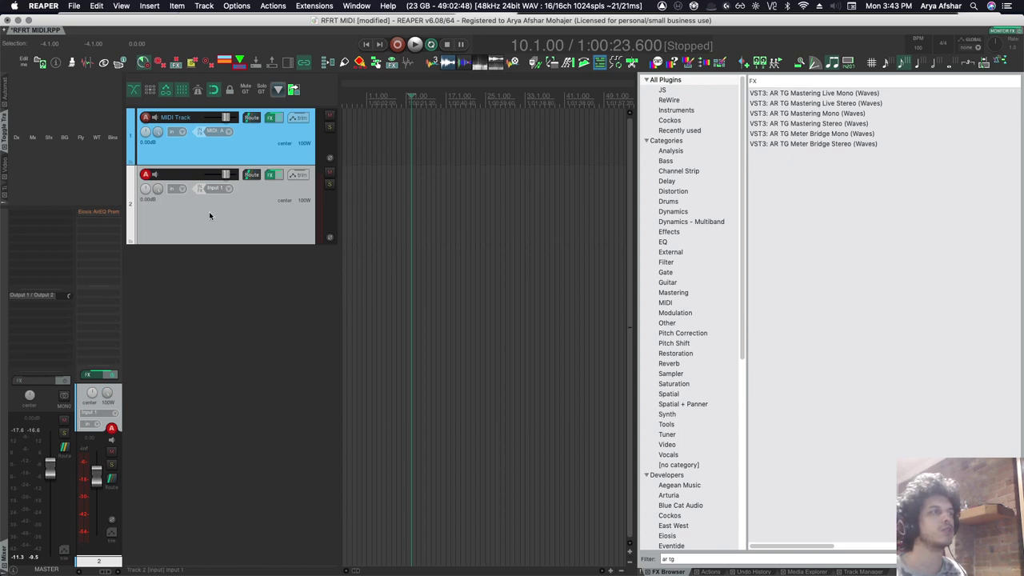
# Set track 2's input to MIDI from Nektar masterkey 49, all channels
pyautogui.rightClick(147, 176)
pyautogui.moveTo(170, 310)
pyautogui.moveTo(404, 321)
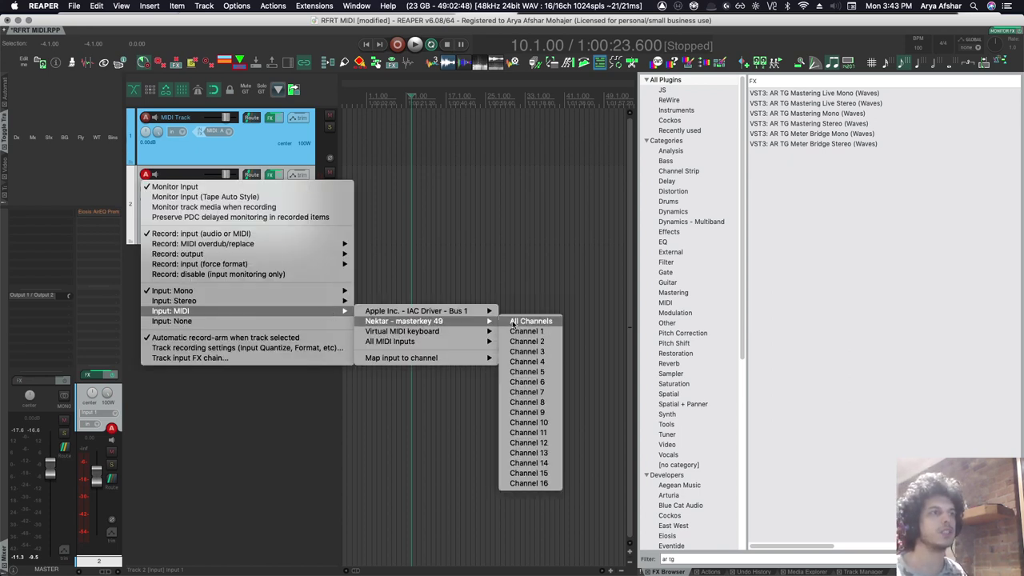
pyautogui.click(513, 322)
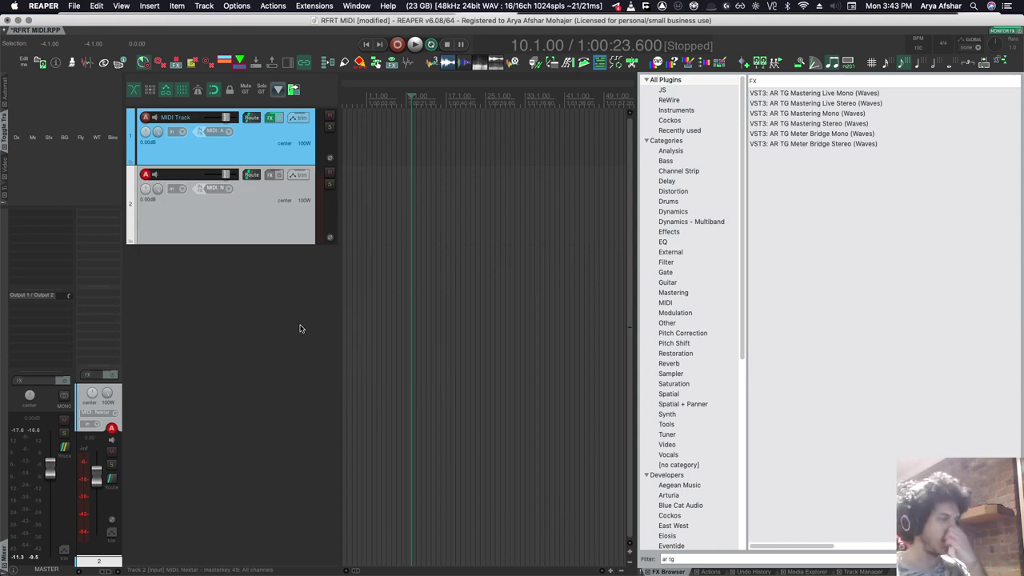
# Load VST3i LABS (Spitfire Audio) on track 2, then dismiss the reopened effects list
pyautogui.rightClick(270, 176)
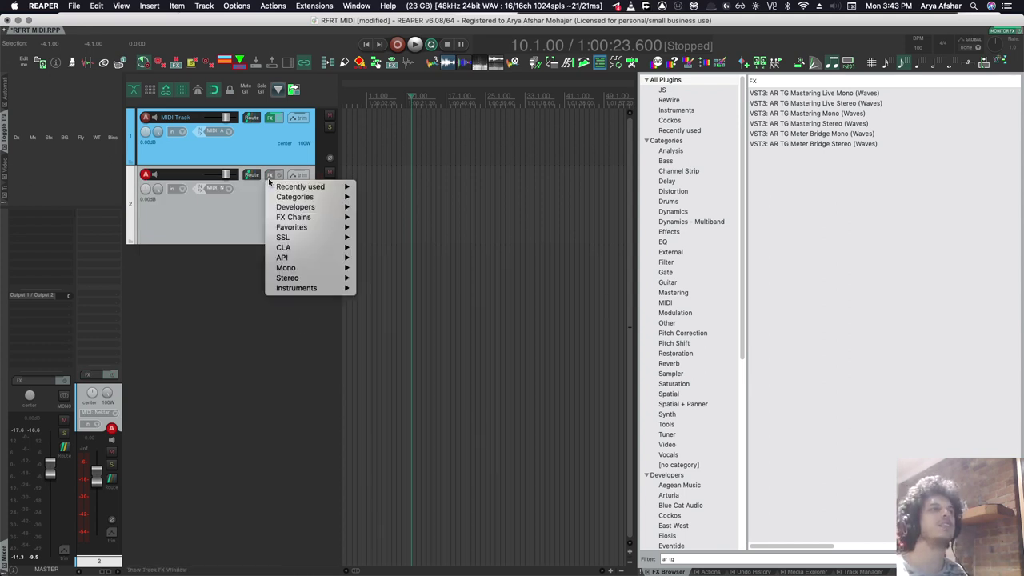
pyautogui.moveTo(306, 292)
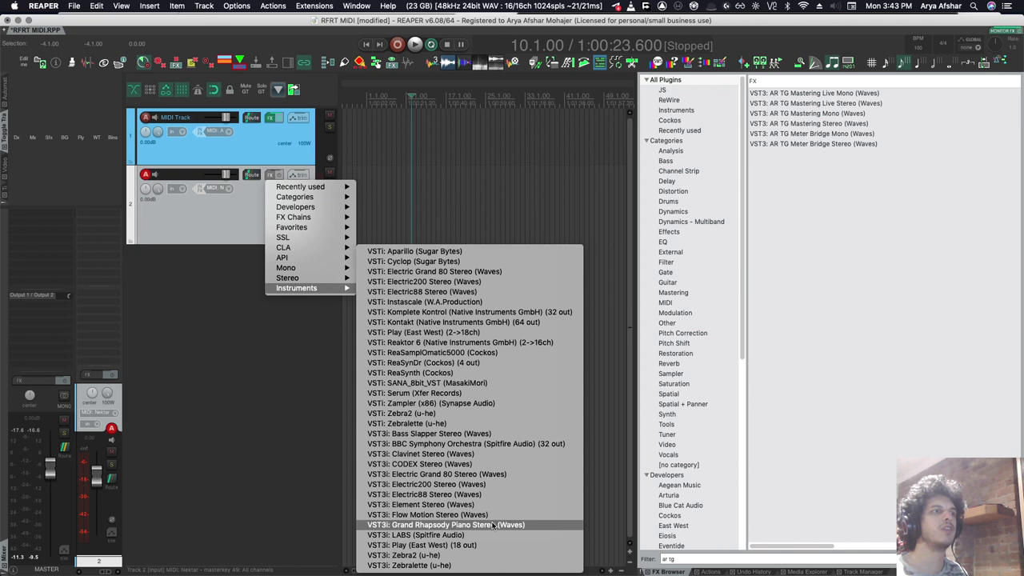
pyautogui.click(470, 535)
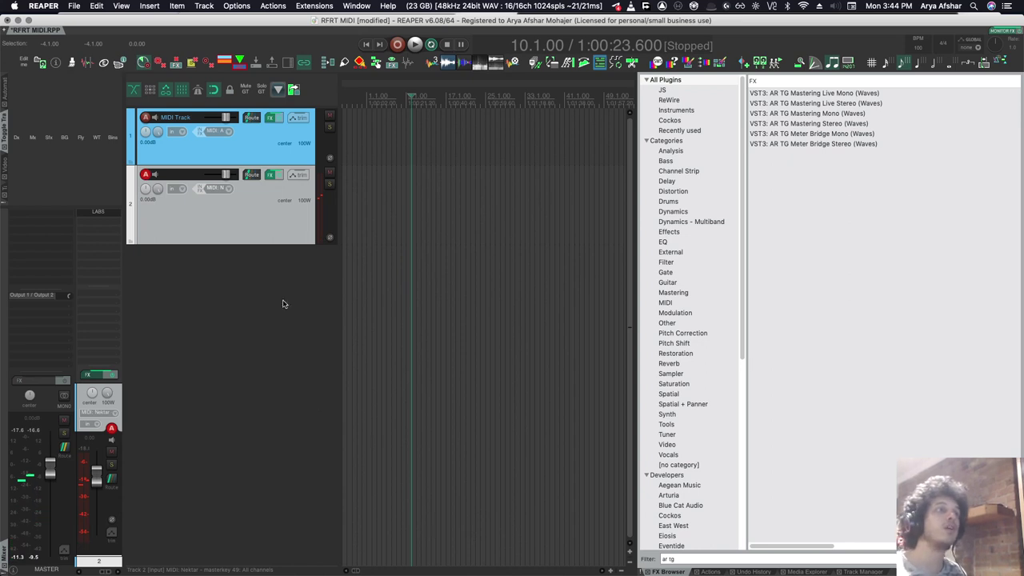
pyautogui.rightClick(270, 175)
pyautogui.moveTo(304, 305)
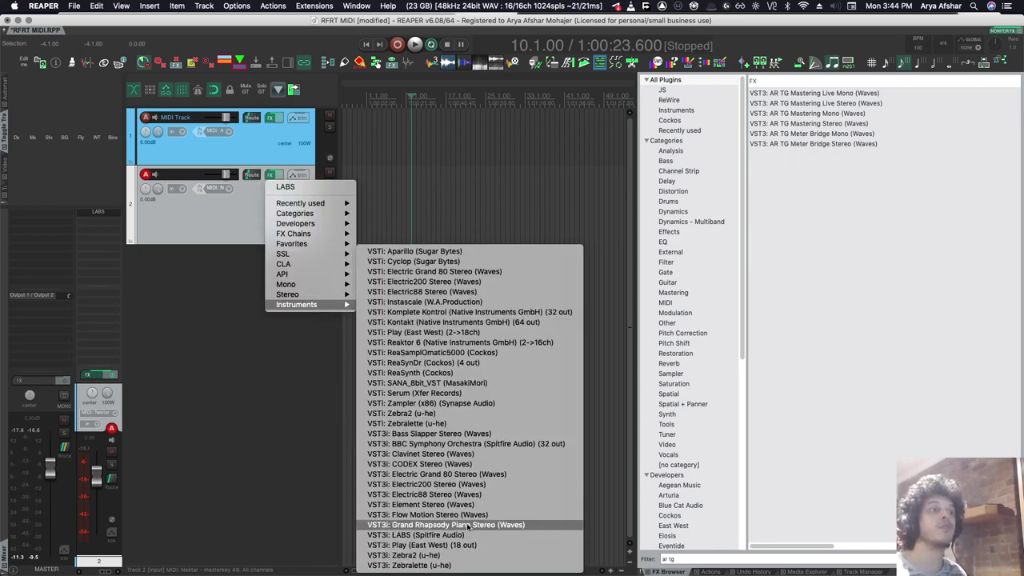
pyautogui.click(311, 421)
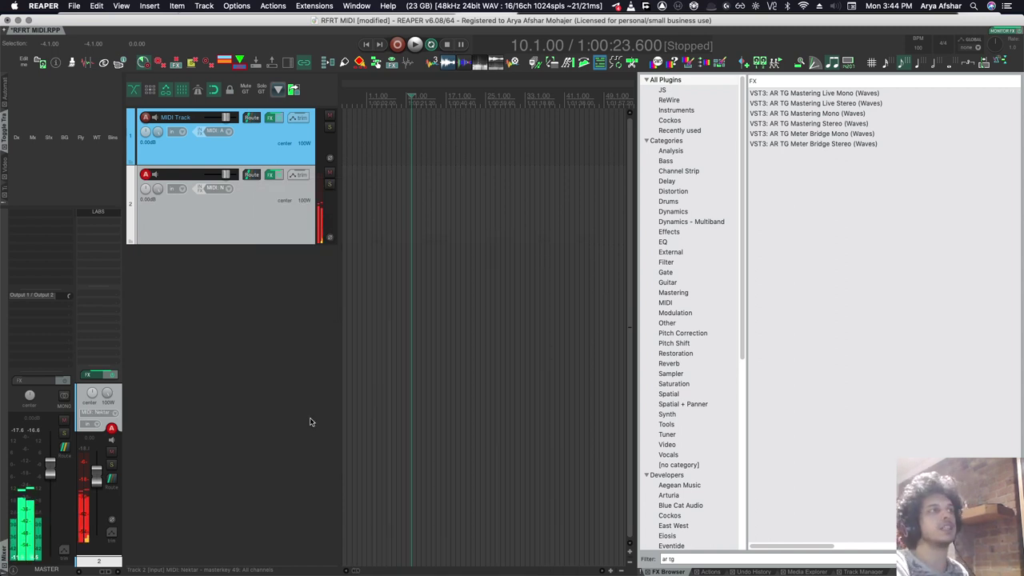
# Rename track 2 to 'MIDI Track'
pyautogui.doubleClick(164, 175)
pyautogui.write('MIDI')
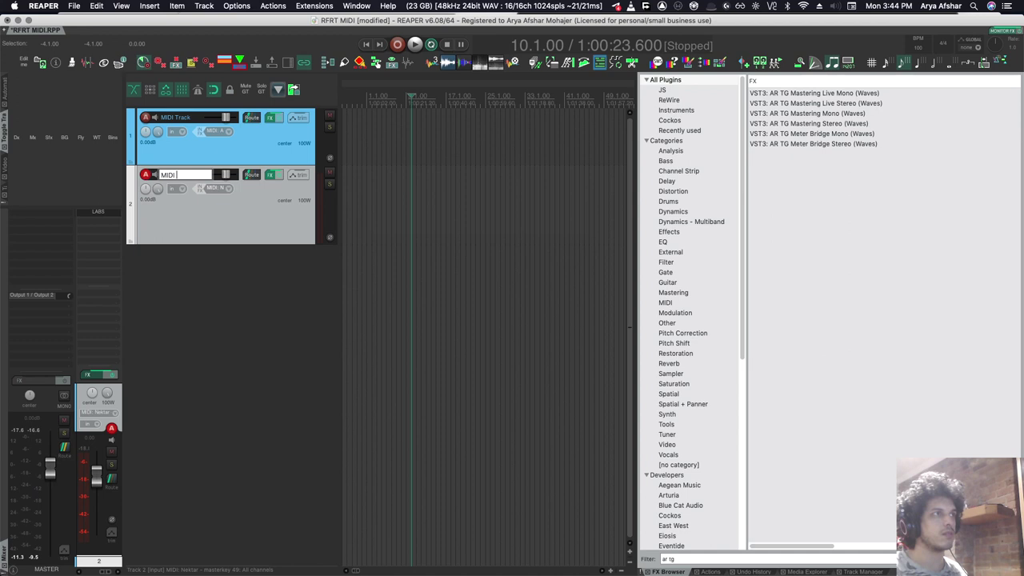
pyautogui.write(' Track')
pyautogui.press('Return')
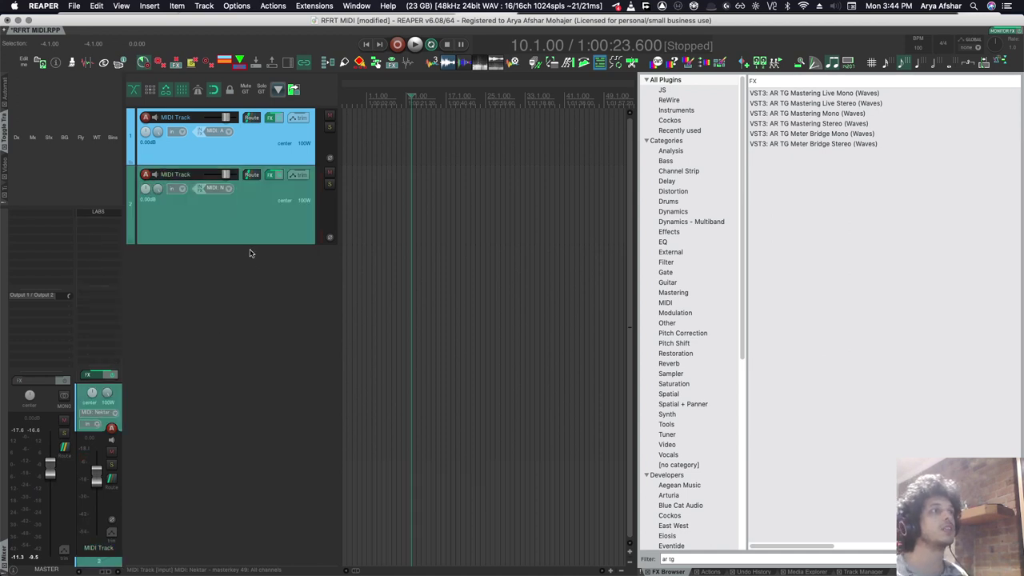
# Save track 2 as a track template named '1. MIDI Track Tut'
pyautogui.rightClick(254, 227)
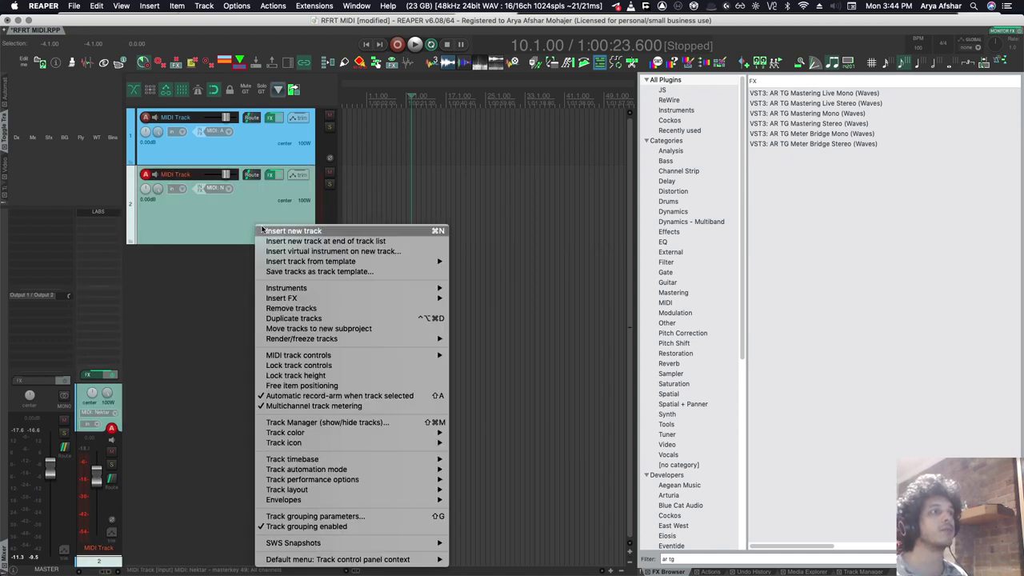
pyautogui.click(367, 271)
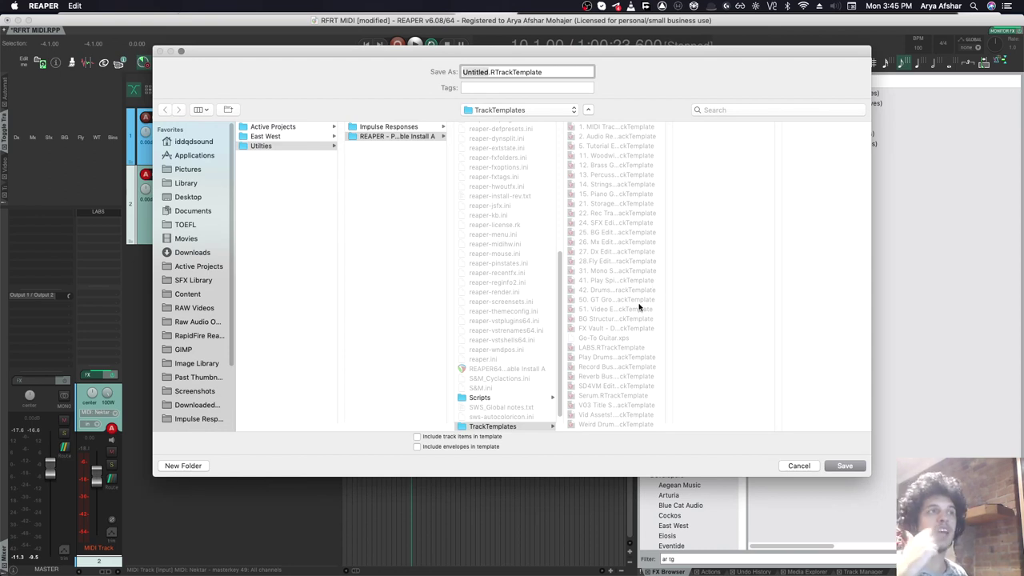
pyautogui.write('1. MIDI')
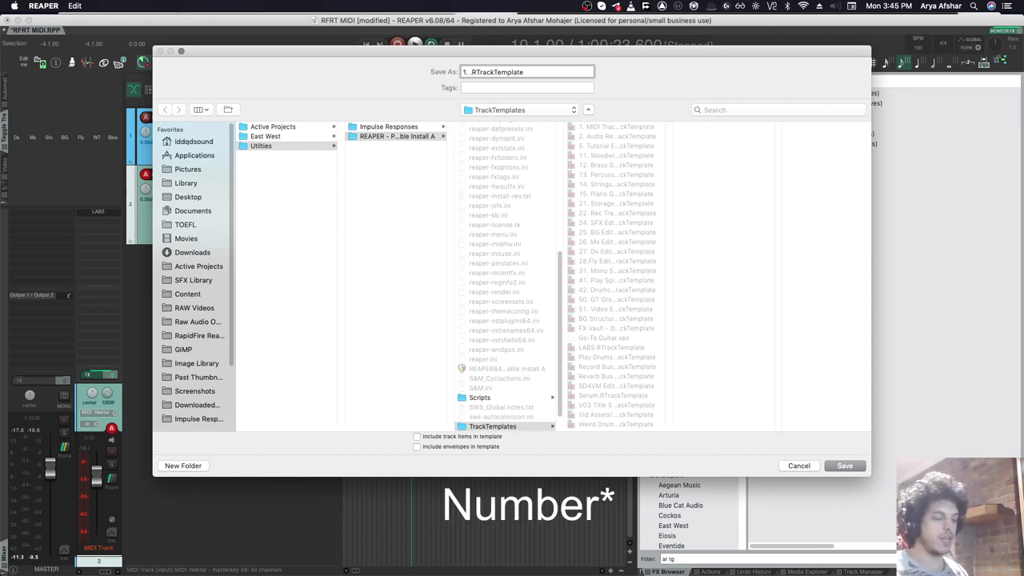
pyautogui.write(' Track Tut')
# Save the template, confirm '1. MIDI Track Tut.RTrackTemplate' in TrackTemplates, and return to REAPER
pyautogui.press('Return')
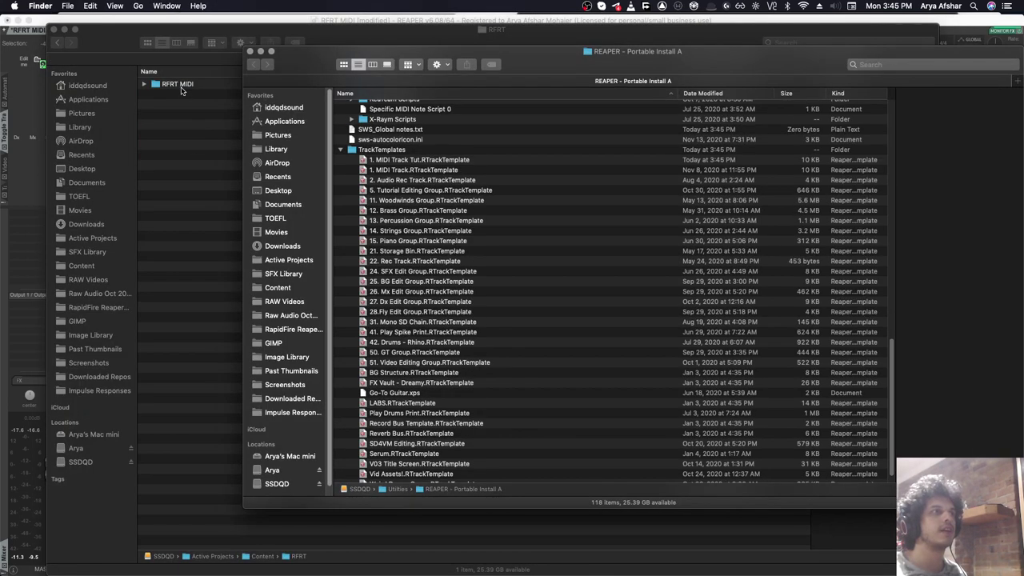
pyautogui.click(404, 161)
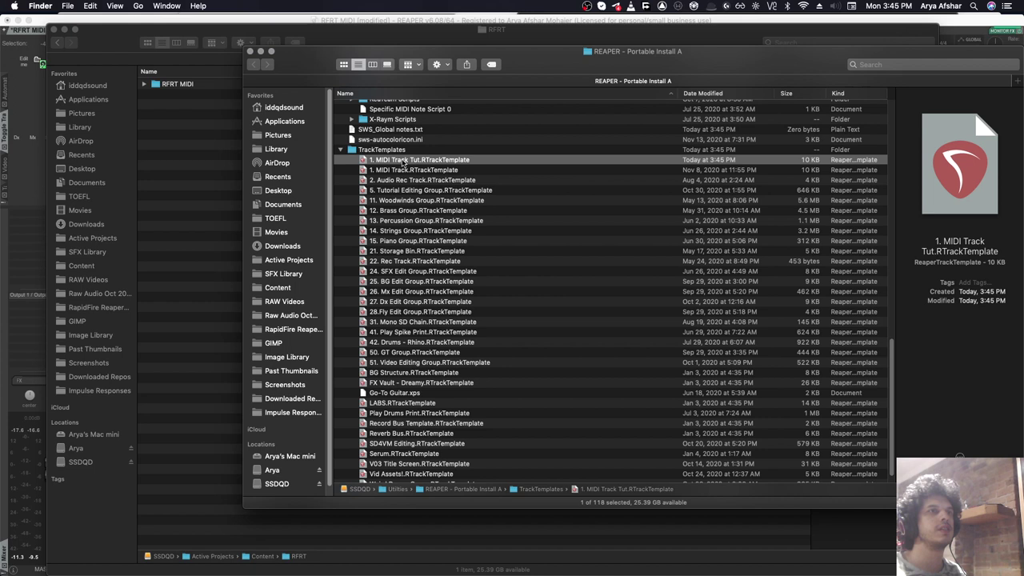
pyautogui.click(54, 28)
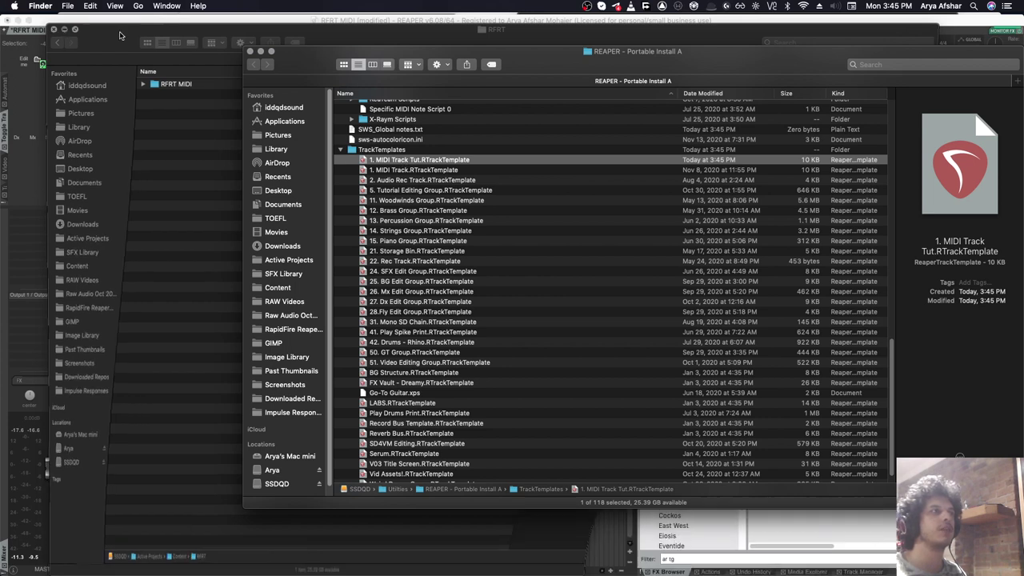
pyautogui.click(708, 512)
# Filter the Actions list for 'track template 1' and check Load track template 01's shortcut
pyautogui.click(709, 571)
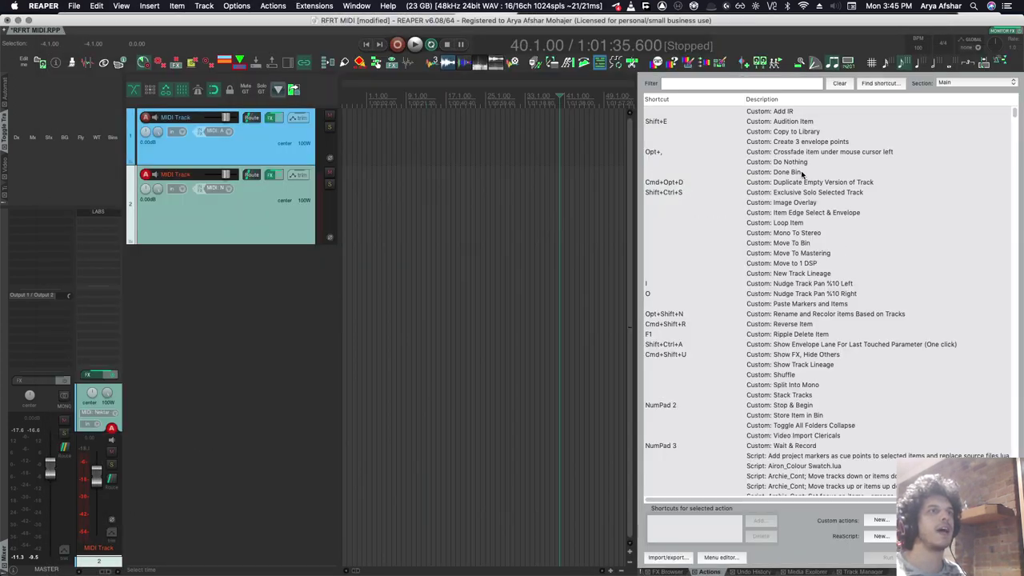
pyautogui.click(715, 82)
pyautogui.write('track template l')
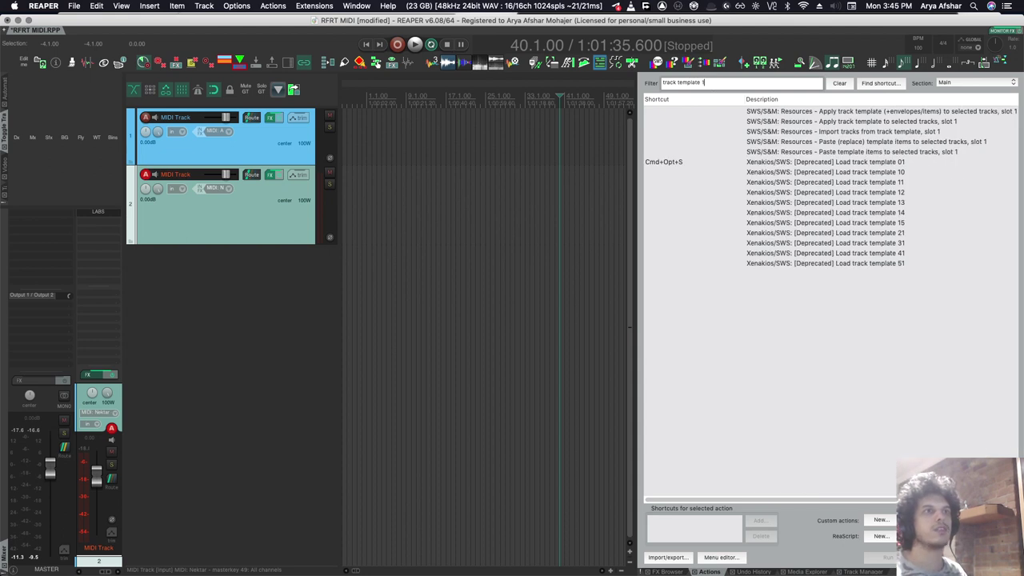
pyautogui.click(879, 165)
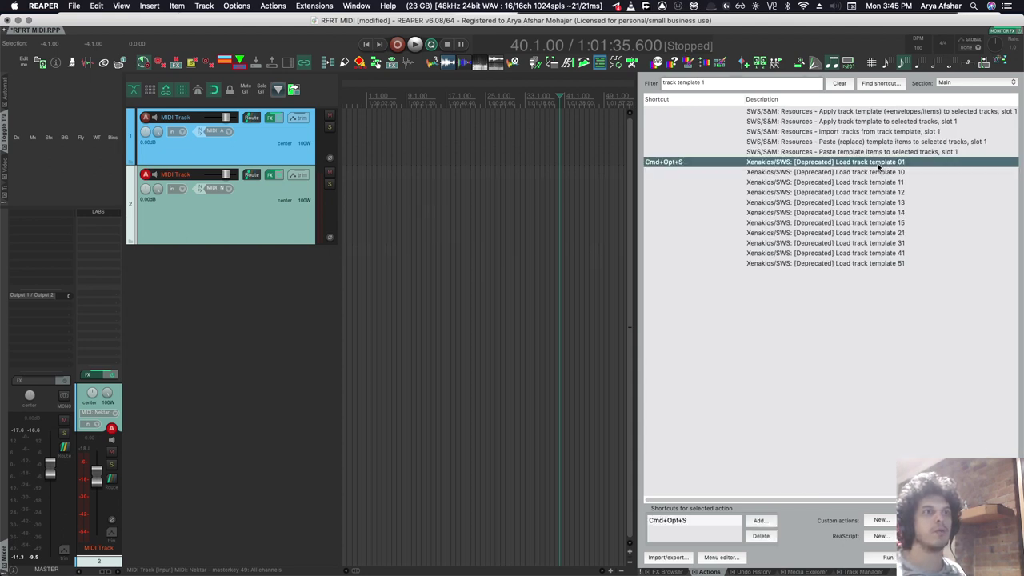
pyautogui.click(289, 328)
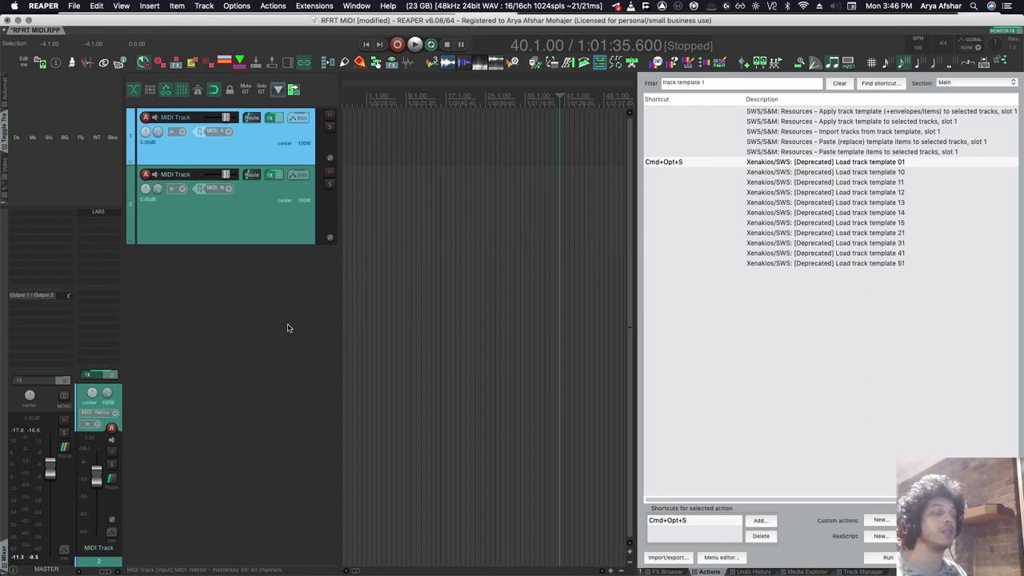
# Load the MIDI track template with Cmd+Opt+S and quick-replace LABS with Grand Rhapsody Piano Stereo
pyautogui.press('super+alt+s')
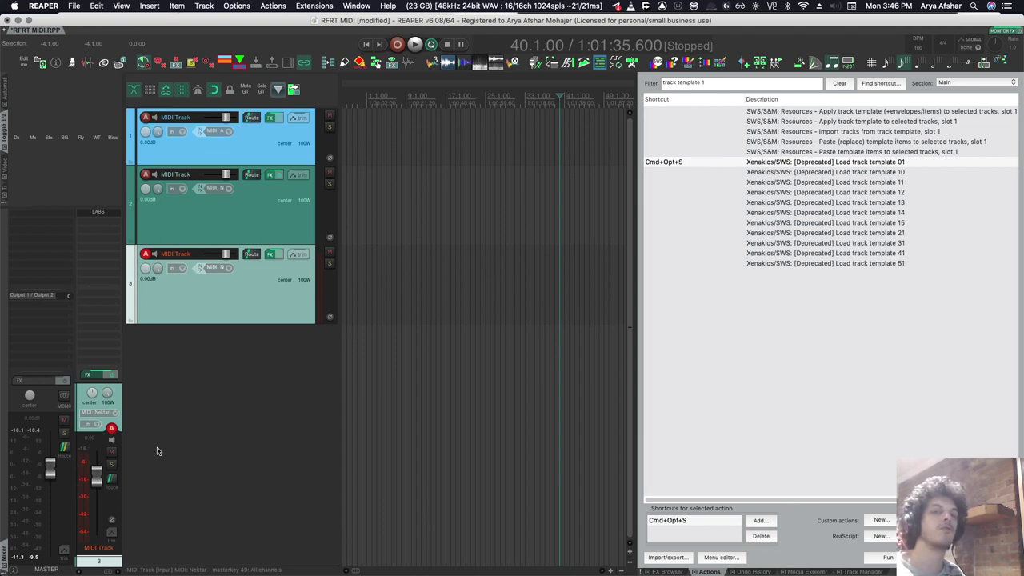
pyautogui.rightClick(97, 212)
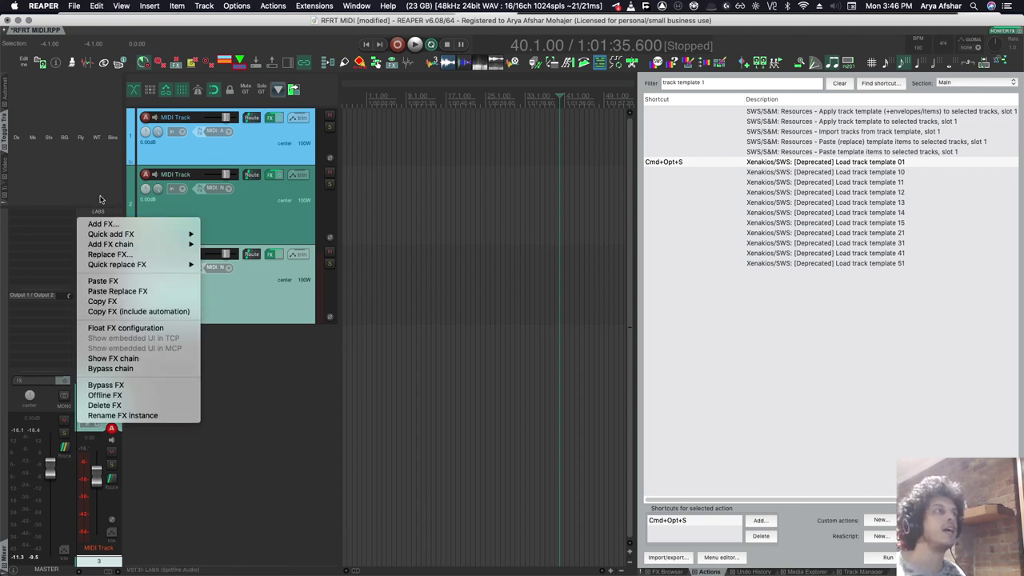
pyautogui.moveTo(134, 266)
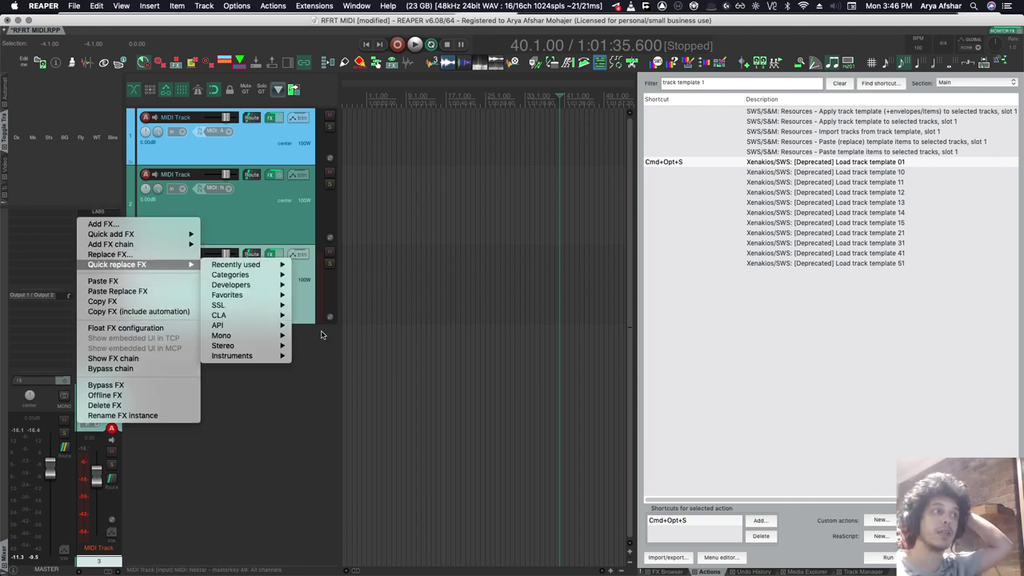
pyautogui.moveTo(240, 355)
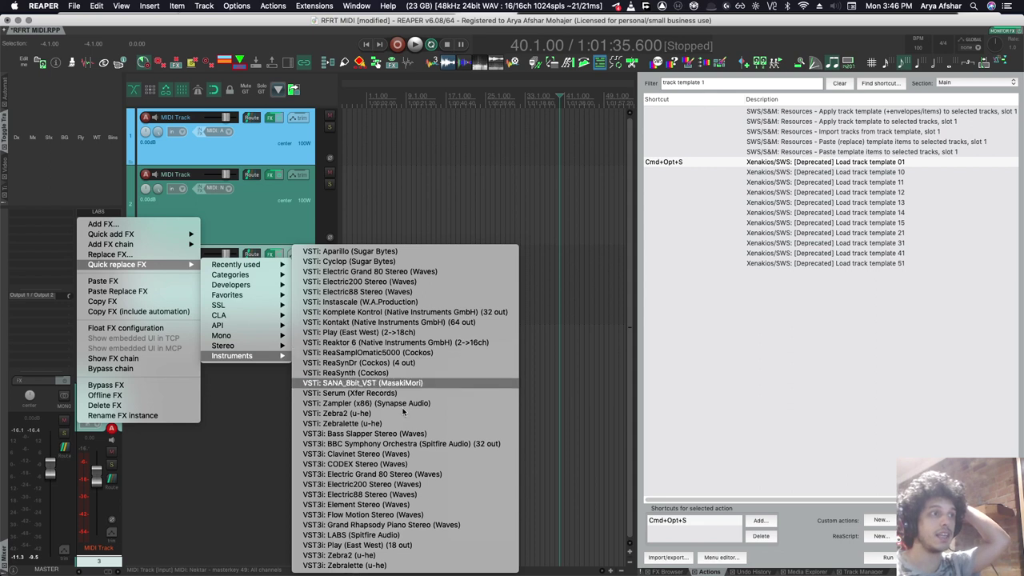
pyautogui.click(417, 525)
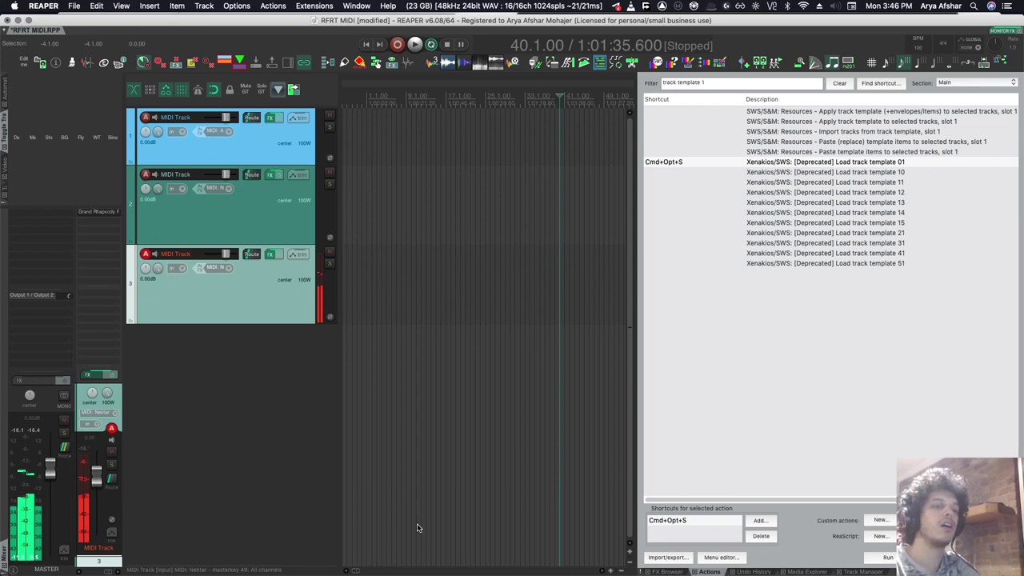
# Add the Rec Track from its template, check its mono Input 1, and open its input FX chain
pyautogui.press('super+alt+s')
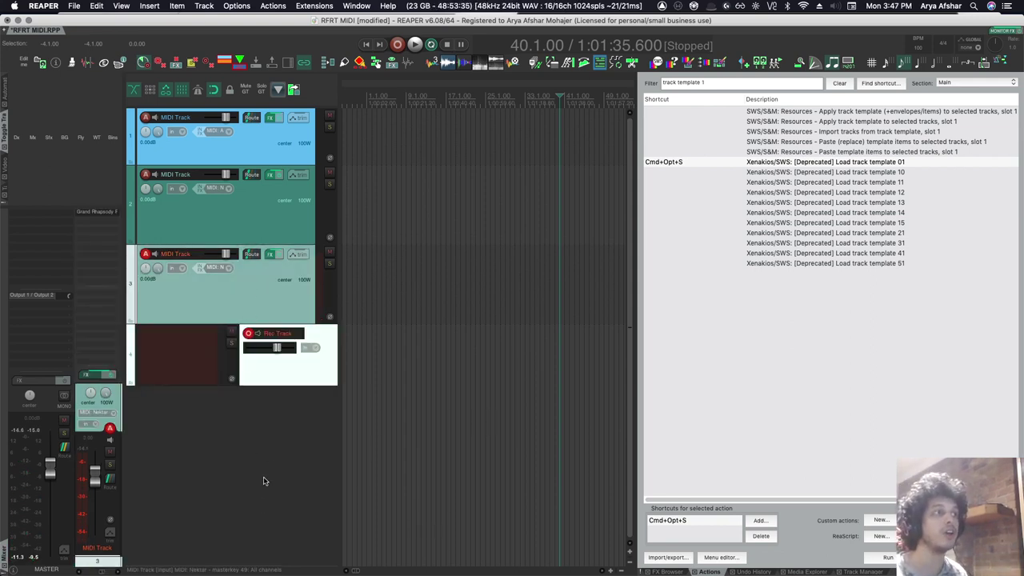
pyautogui.click(295, 368)
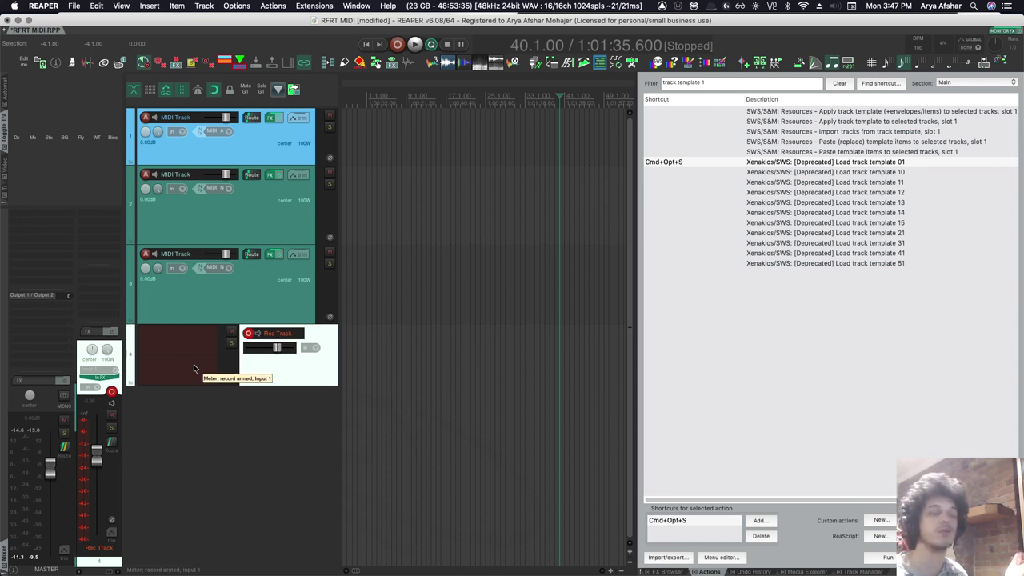
pyautogui.rightClick(248, 334)
pyautogui.moveTo(284, 454)
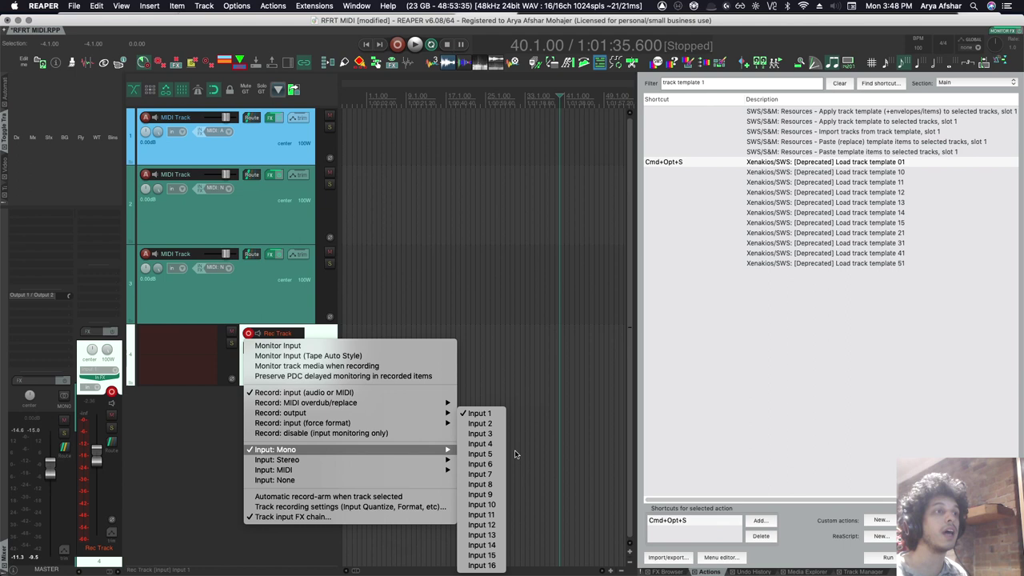
pyautogui.click(264, 517)
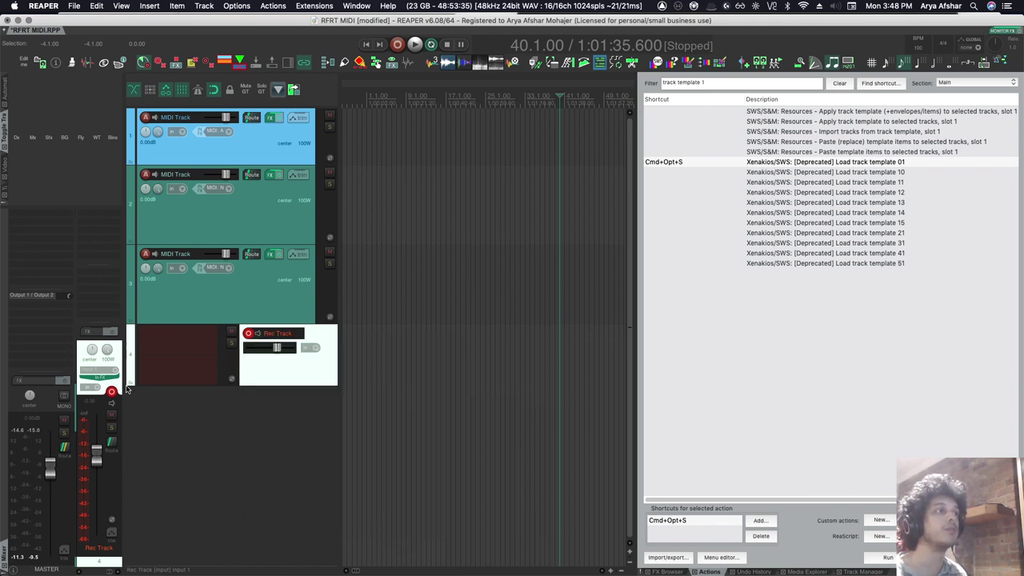
# Inspect ReaTune (bypassing it) and GTR Tuner in the Rec Track's input FX chain, then close it
pyautogui.click(736, 243)
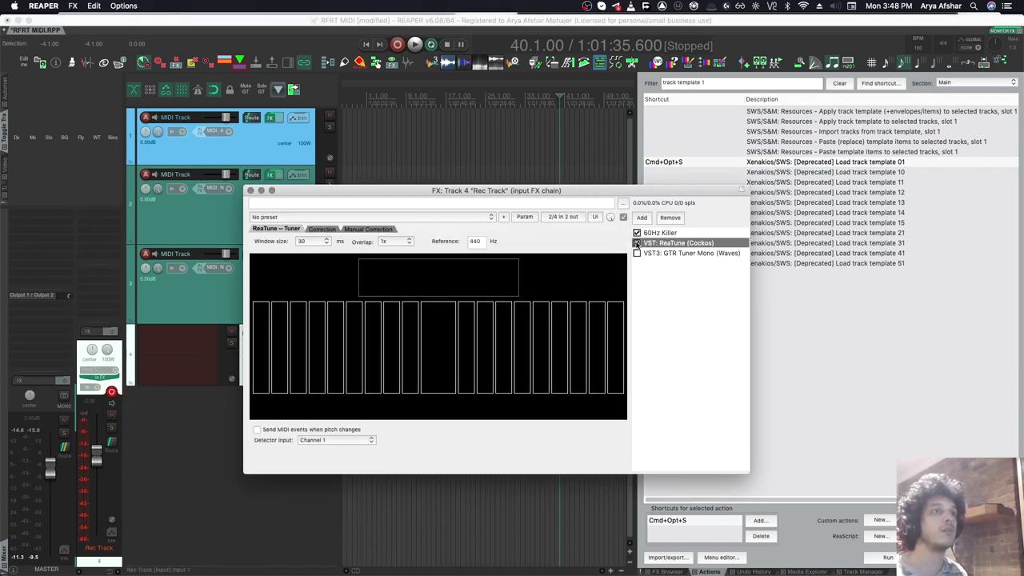
pyautogui.click(637, 242)
pyautogui.click(660, 253)
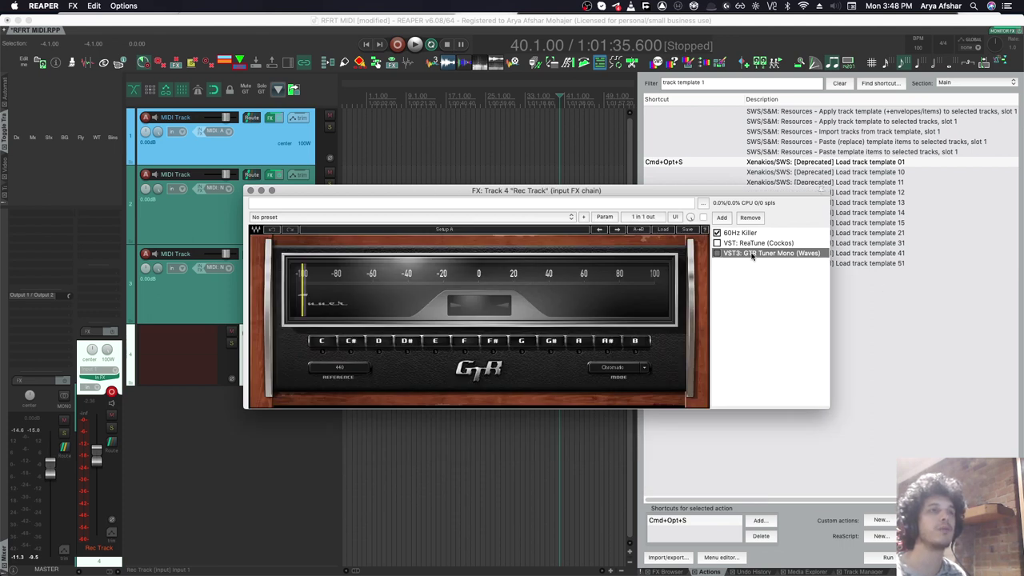
pyautogui.click(249, 190)
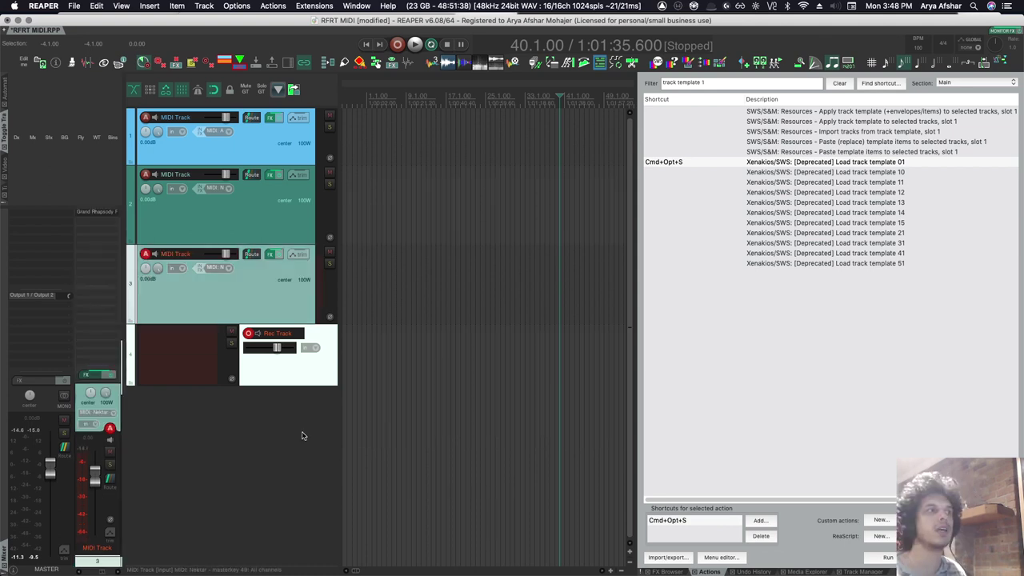
# Draw an empty MIDI item on the record-armed MIDI track 2 and edit it in a floating MIDI editor
pyautogui.click(250, 228)
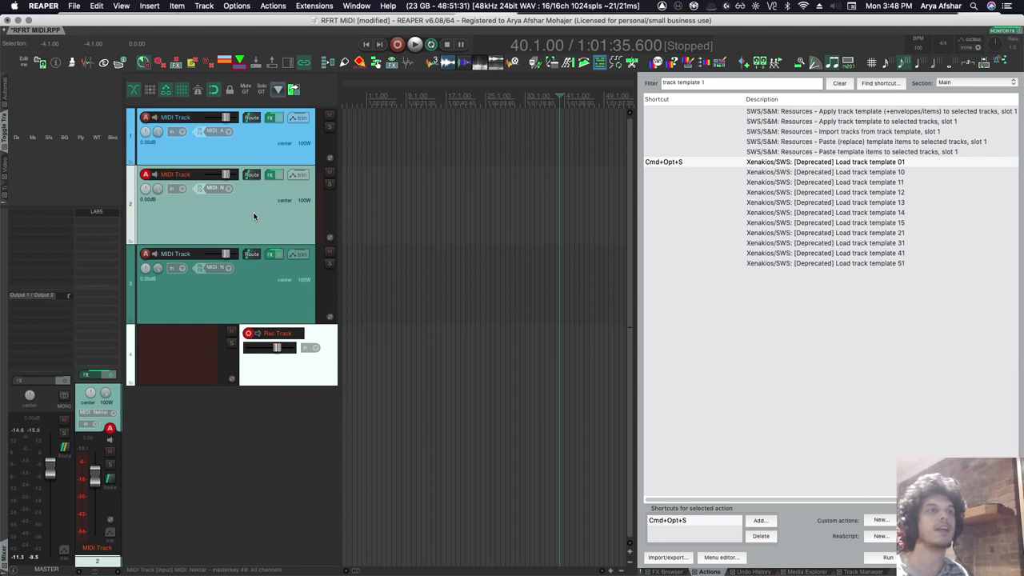
pyautogui.moveTo(349, 214); pyautogui.dragTo(375, 220)
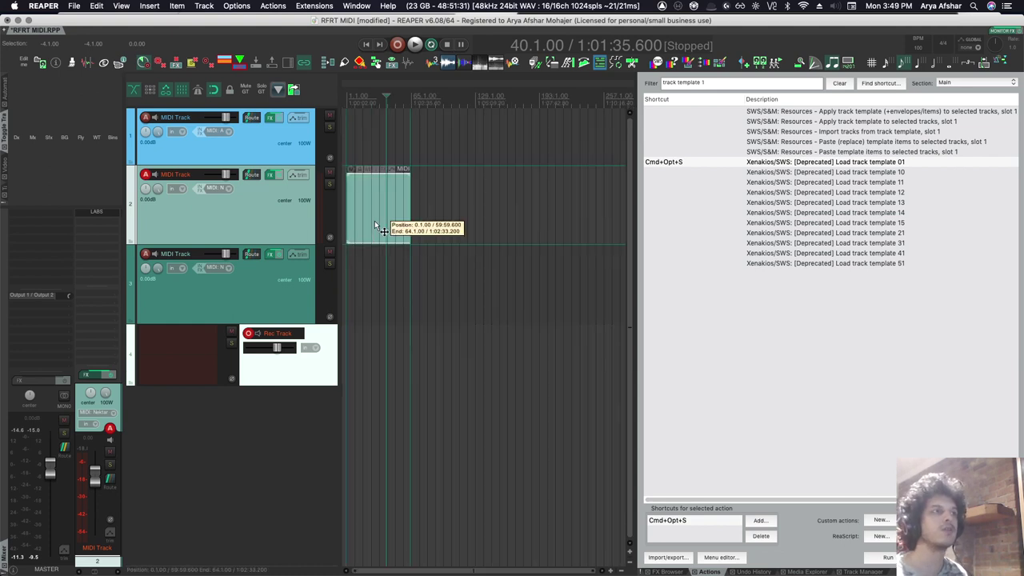
pyautogui.doubleClick(374, 220)
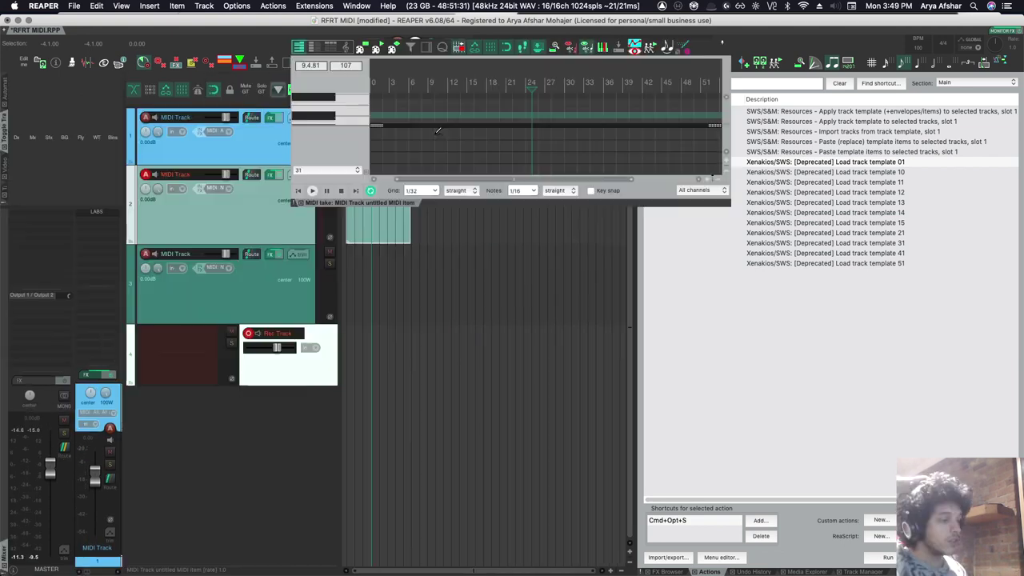
pyautogui.moveTo(114, 296); pyautogui.dragTo(437, 130)
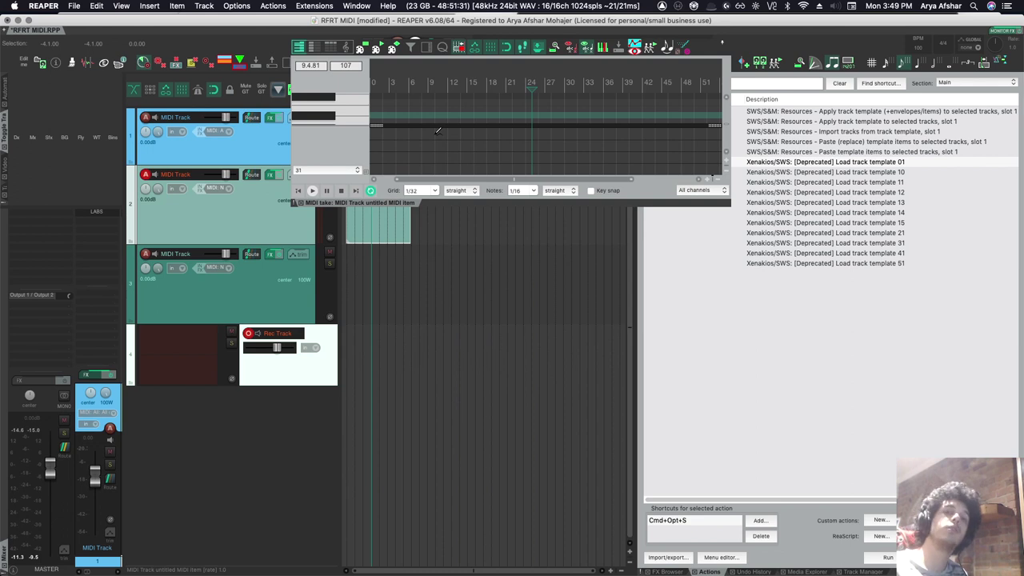